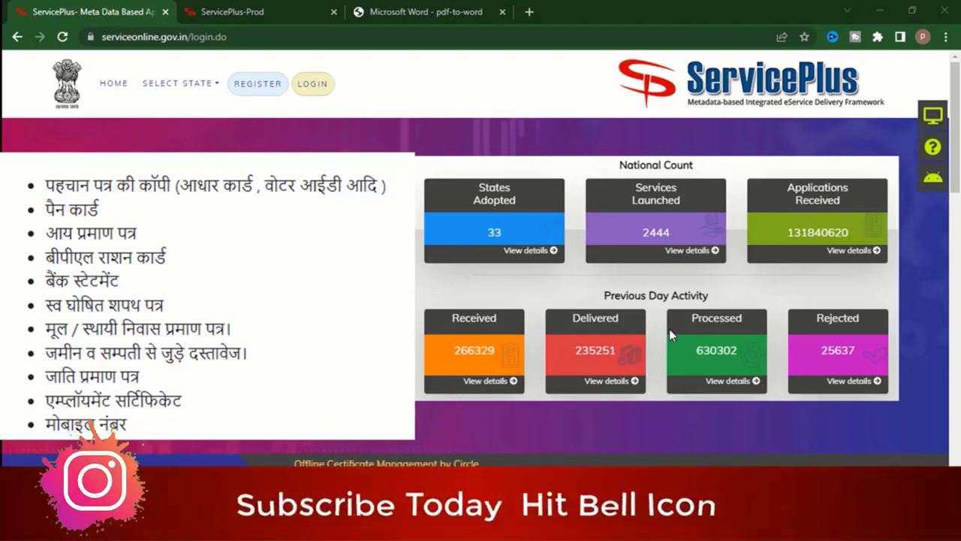
Open and dismiss the registration dialog, and switch to the signed-in ServicePlus list of available services
click(259, 85)
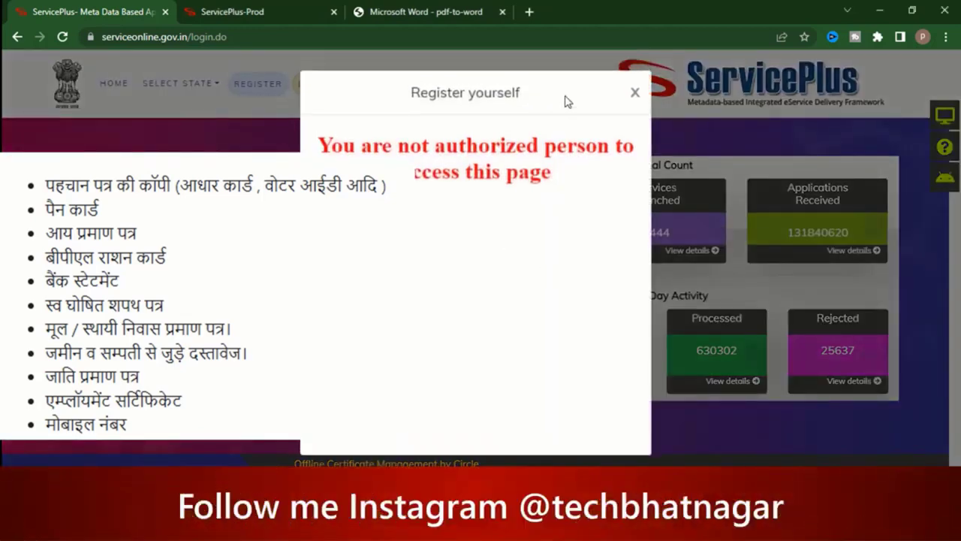
click(635, 93)
click(246, 11)
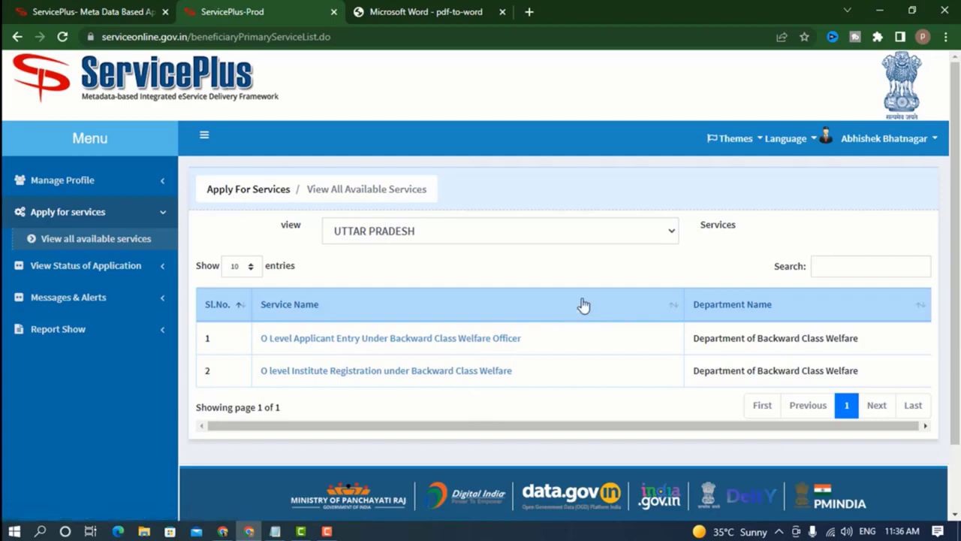
Browse the available services offered for Delhi, Manipur and Gujarat by filtering the service list by state
click(598, 234)
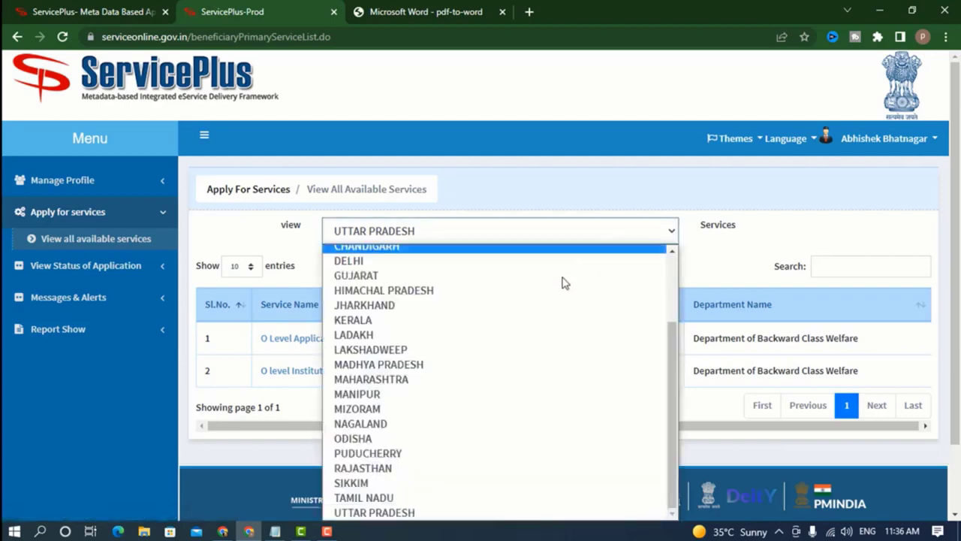
scroll(566, 283, up, 3)
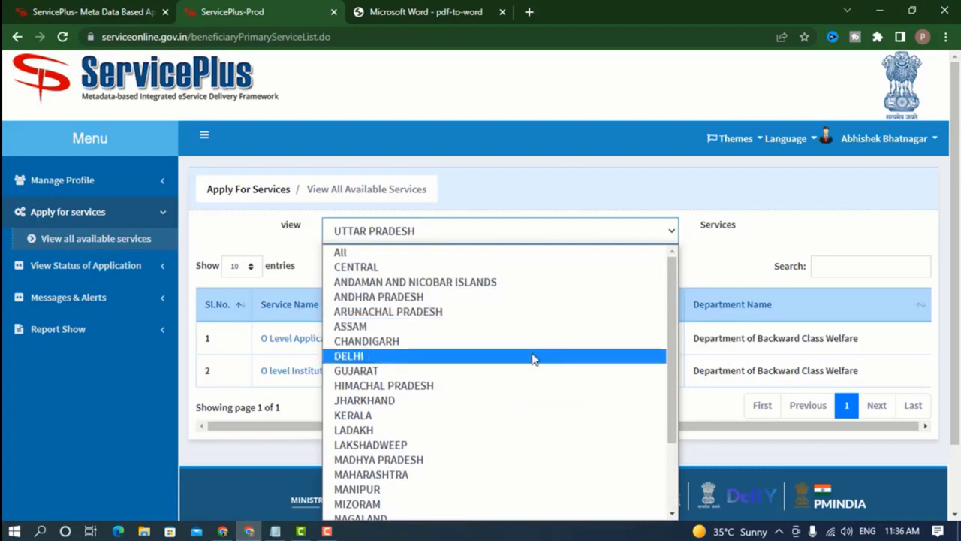
click(532, 356)
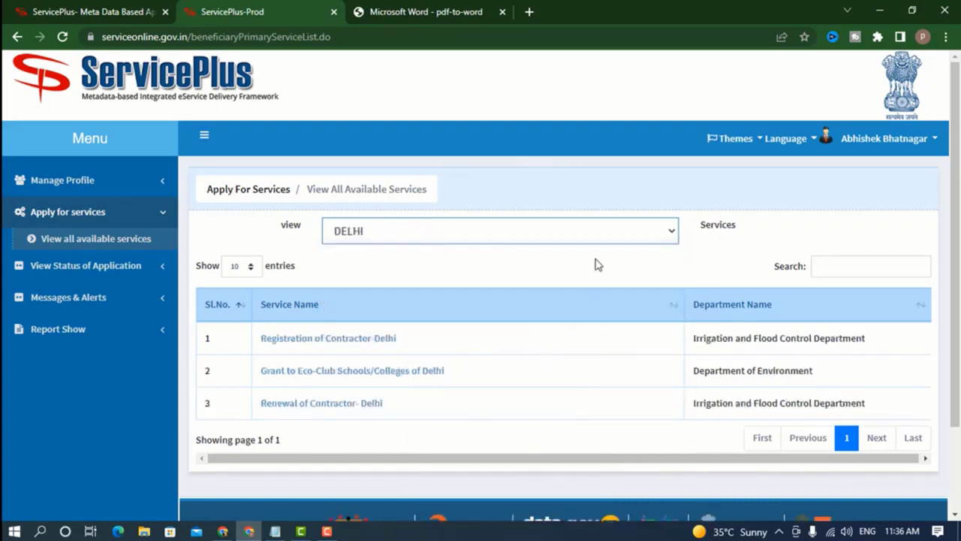
click(652, 229)
scroll(515, 395, down, 2)
click(516, 395)
scroll(589, 363, down, 2)
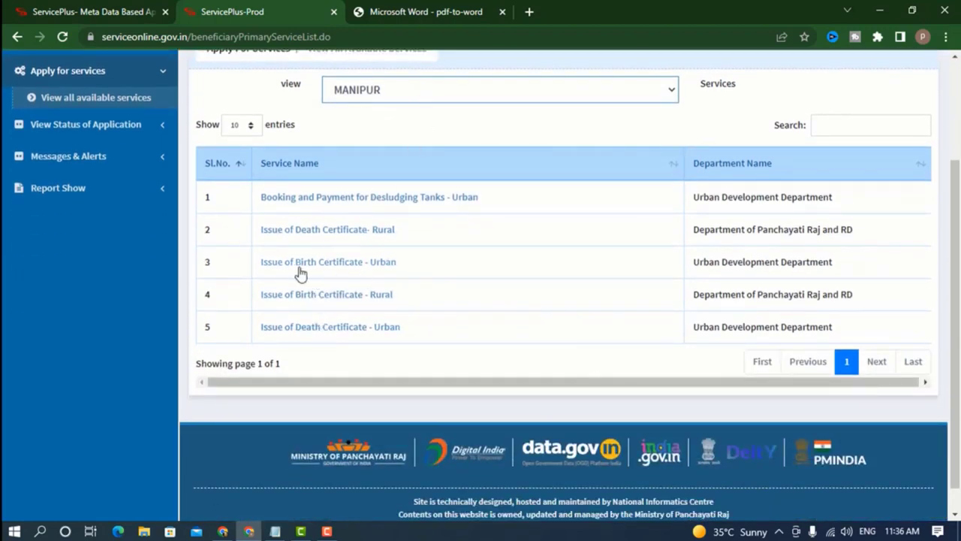
click(544, 90)
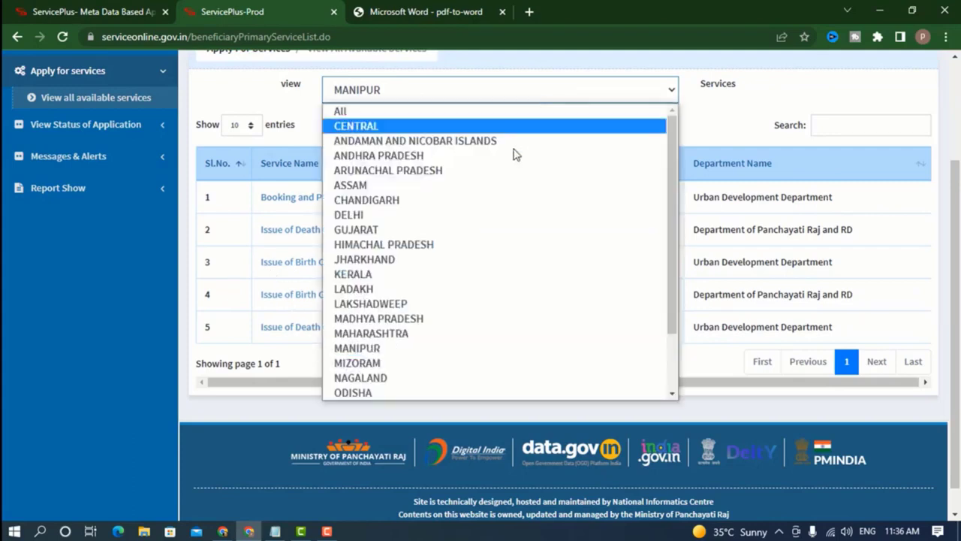
click(451, 228)
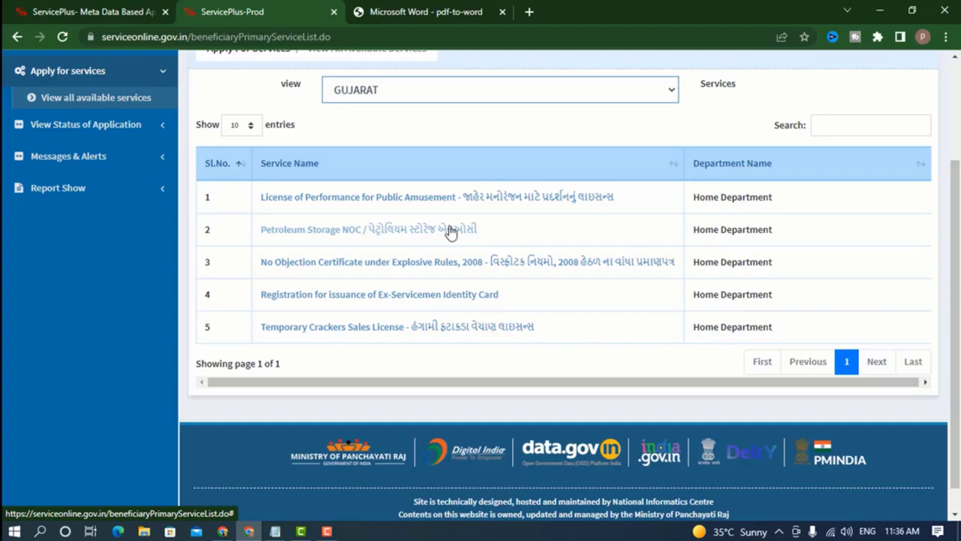
Set the service list to show services of all states and look through its first page
click(525, 93)
click(452, 113)
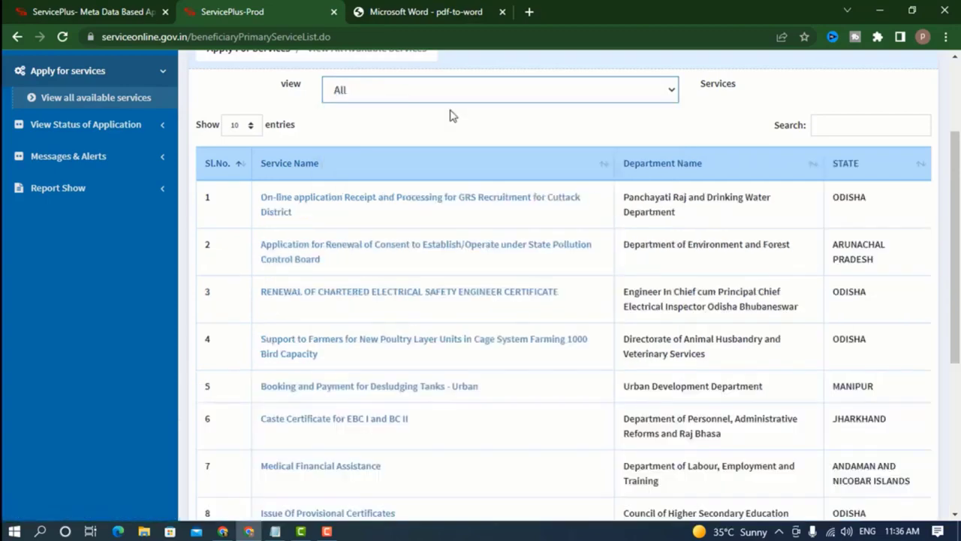
scroll(590, 332, down, 4)
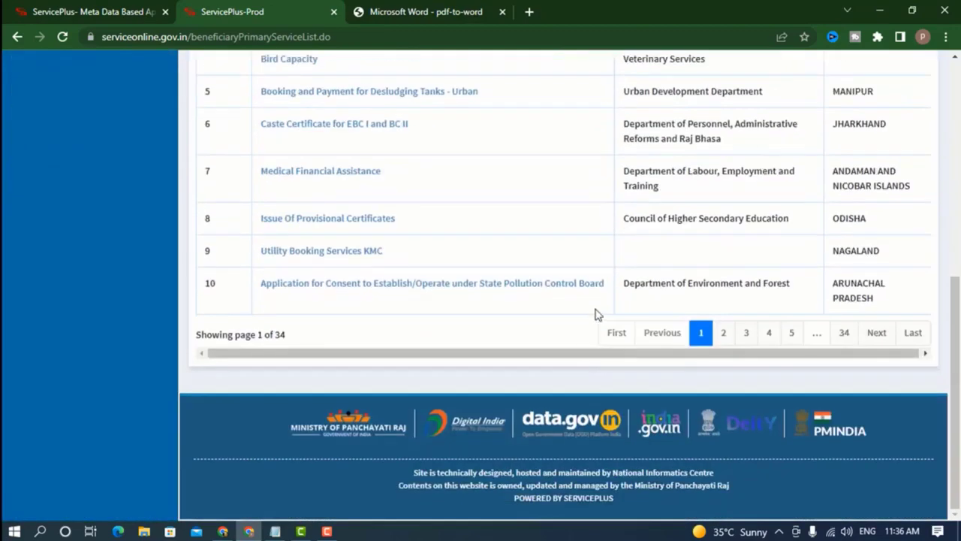
scroll(596, 315, up, 5)
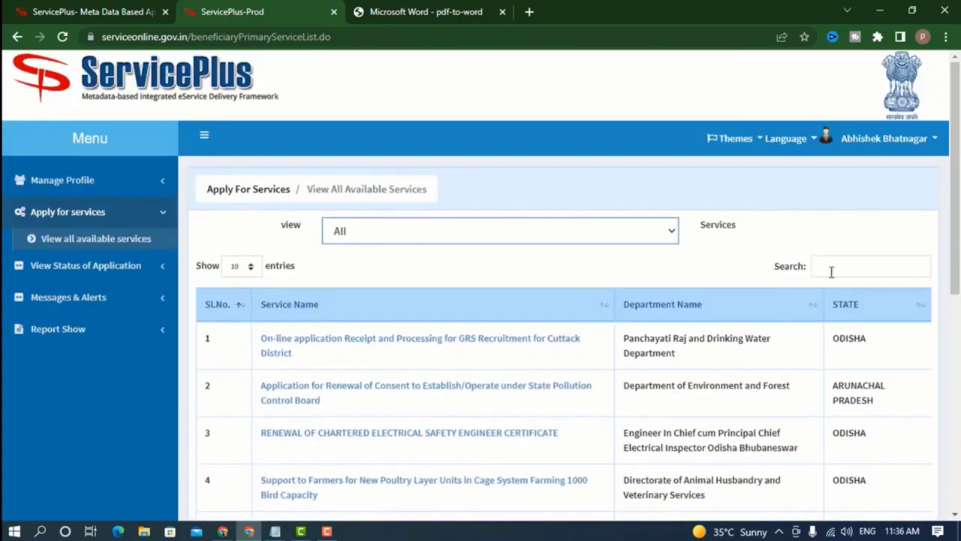
Search the service list for EWS and open the Income and Asset Certificate for EWS application form
click(837, 268)
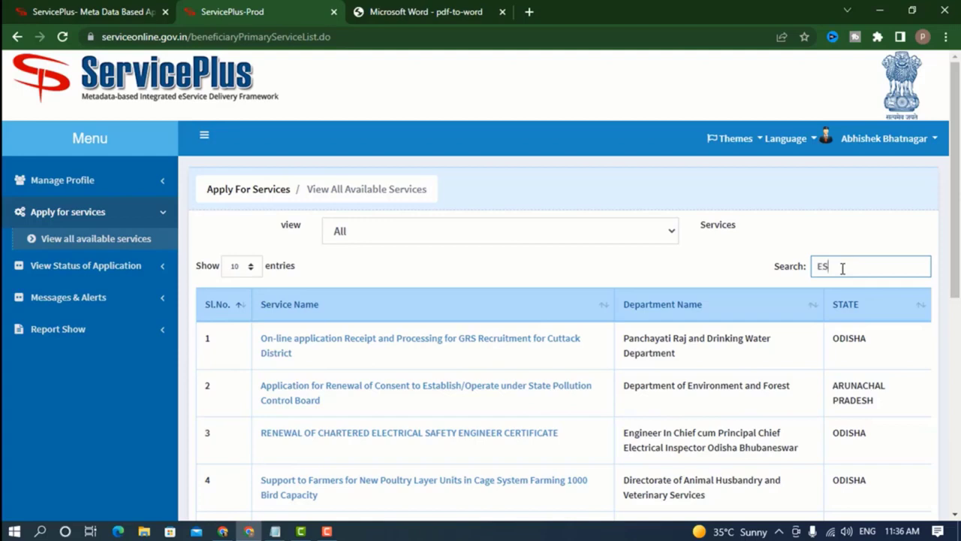
text(EWS)
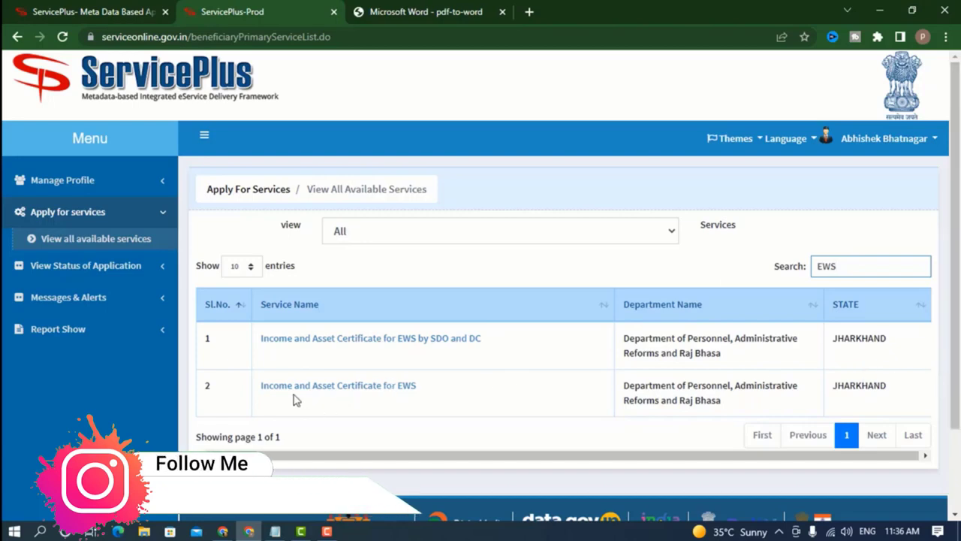
click(401, 389)
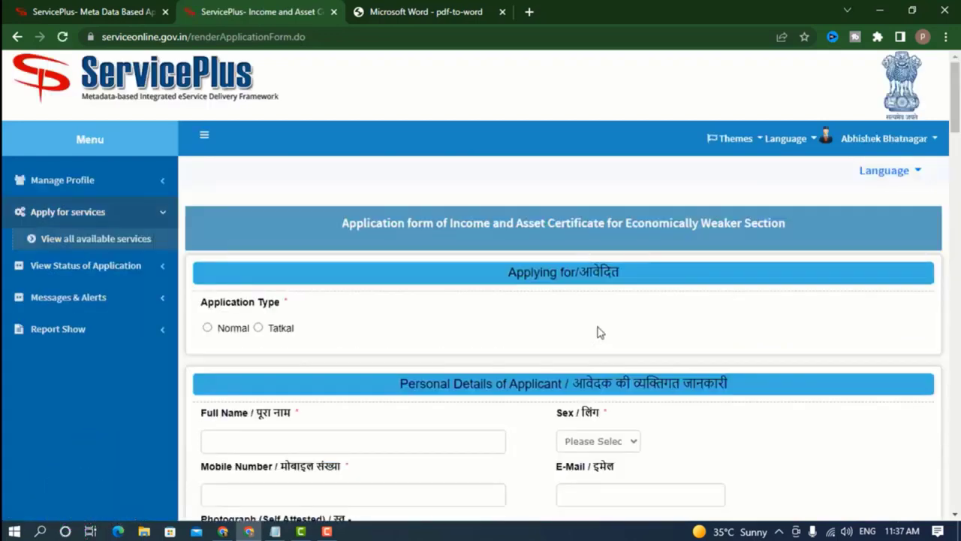
Examine the application type, personal details and relation details sections, including the options for the applicant's relation
scroll(647, 278, down, 2)
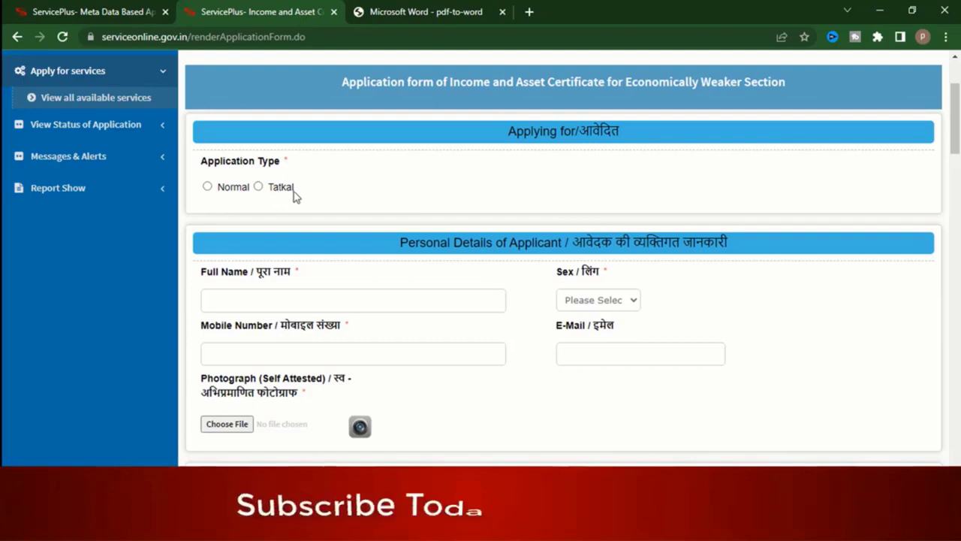
scroll(425, 189, down, 1)
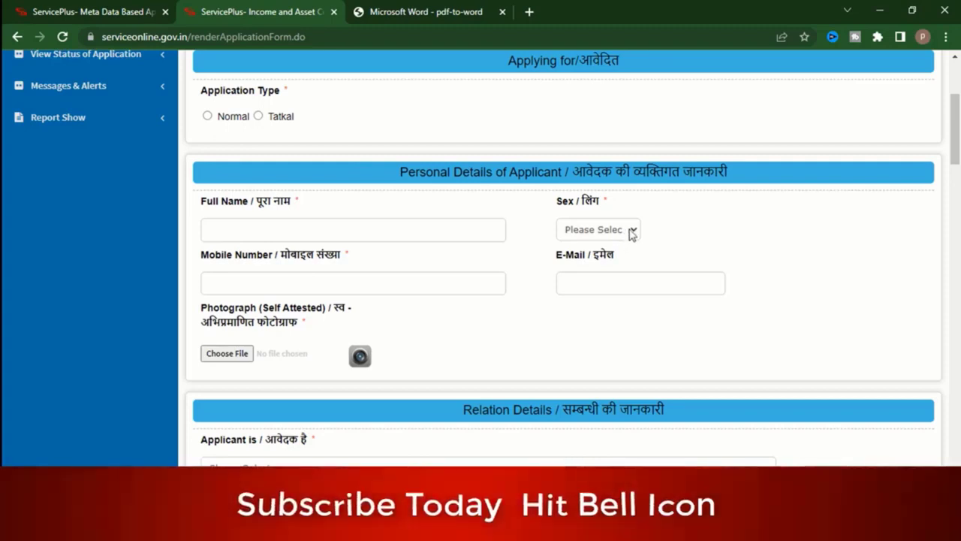
scroll(590, 284, down, 3)
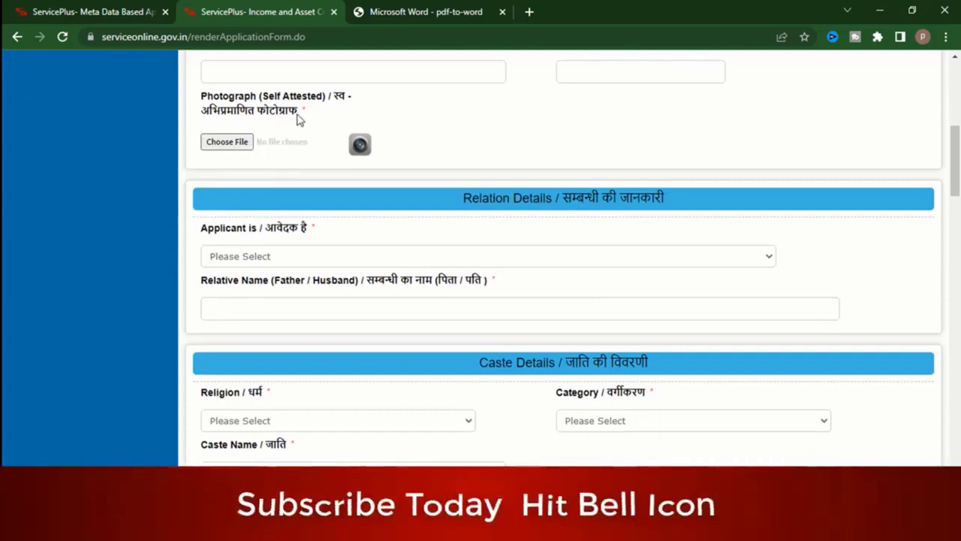
scroll(593, 234, down, 1)
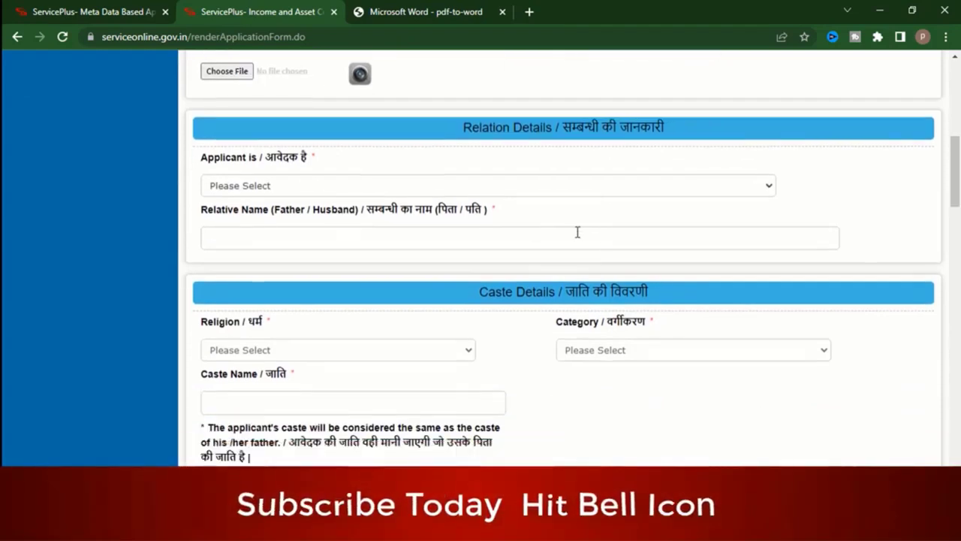
click(328, 186)
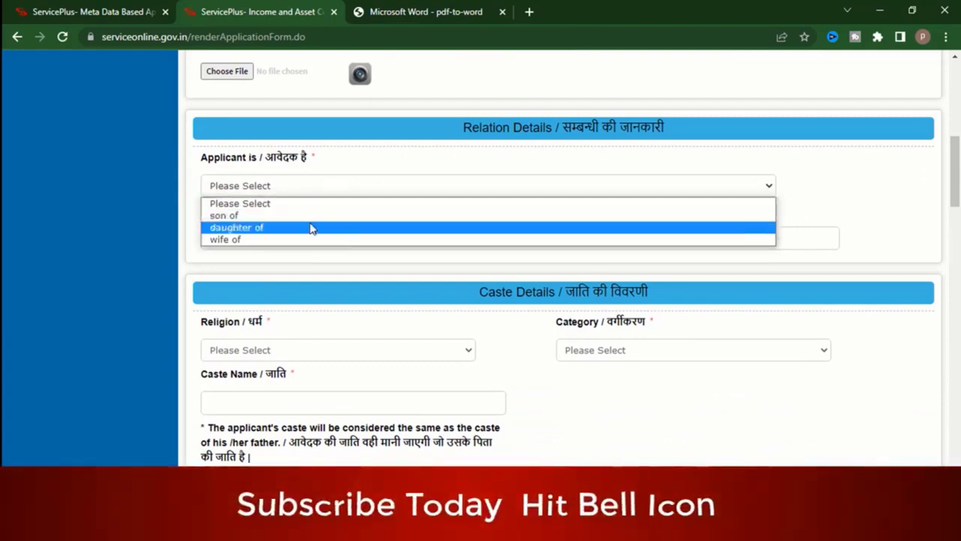
click(860, 232)
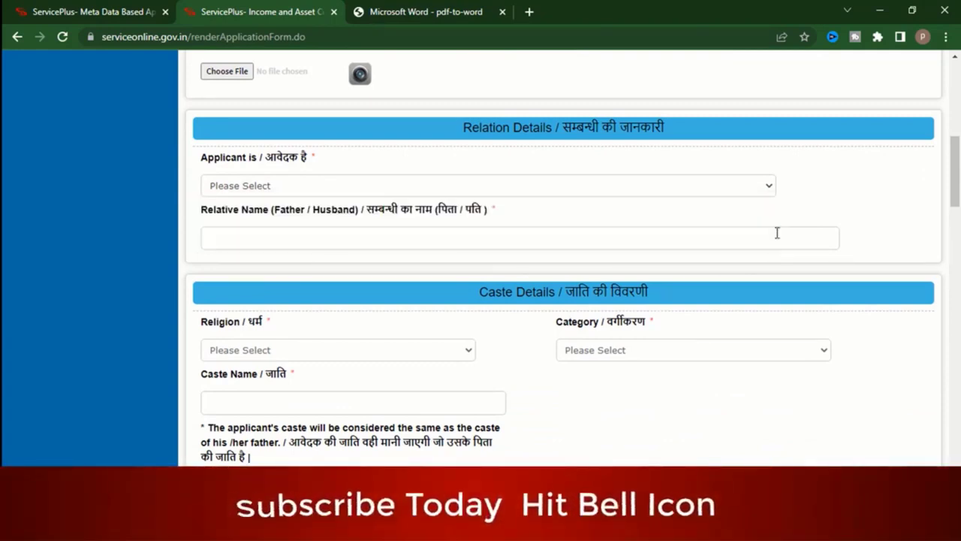
click(321, 242)
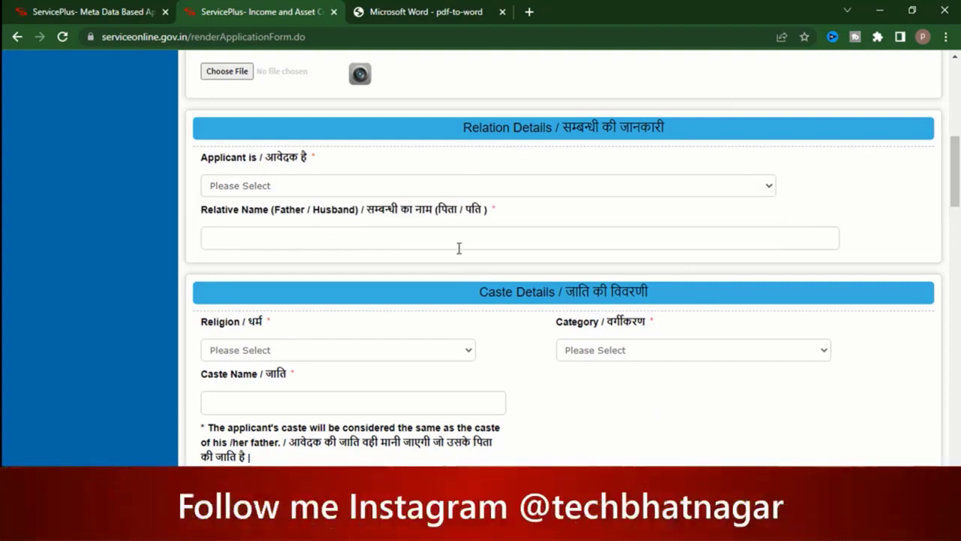
scroll(459, 248, down, 2)
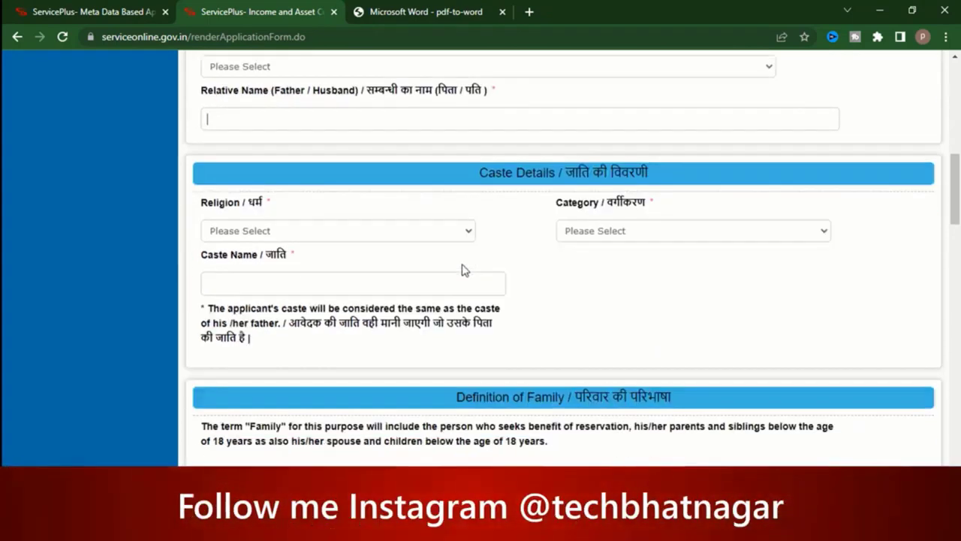
Set the applicant's category to General in the caste details section
click(464, 208)
click(573, 267)
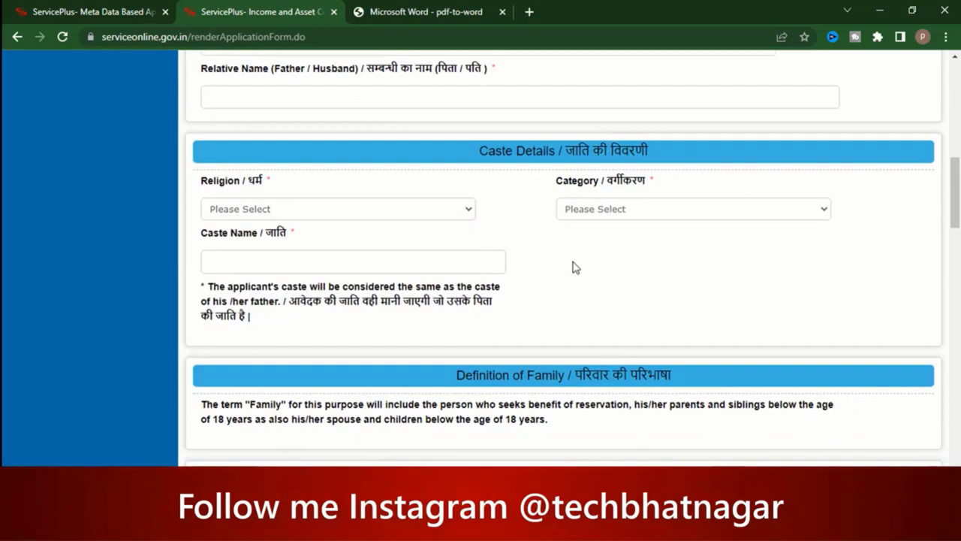
click(632, 218)
click(605, 238)
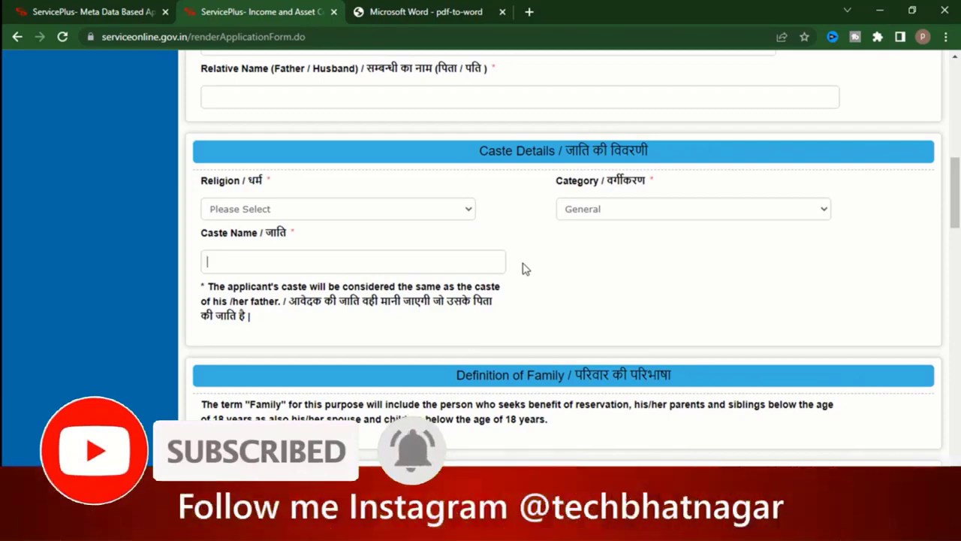
Examine the family definition, family member details and family income fields, including agriculture and total income
scroll(524, 268, down, 3)
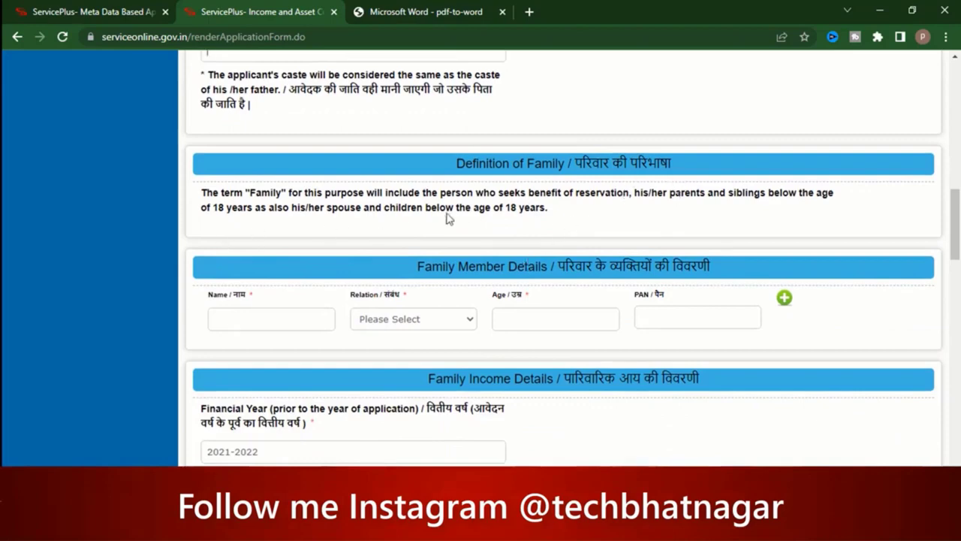
scroll(450, 225, down, 2)
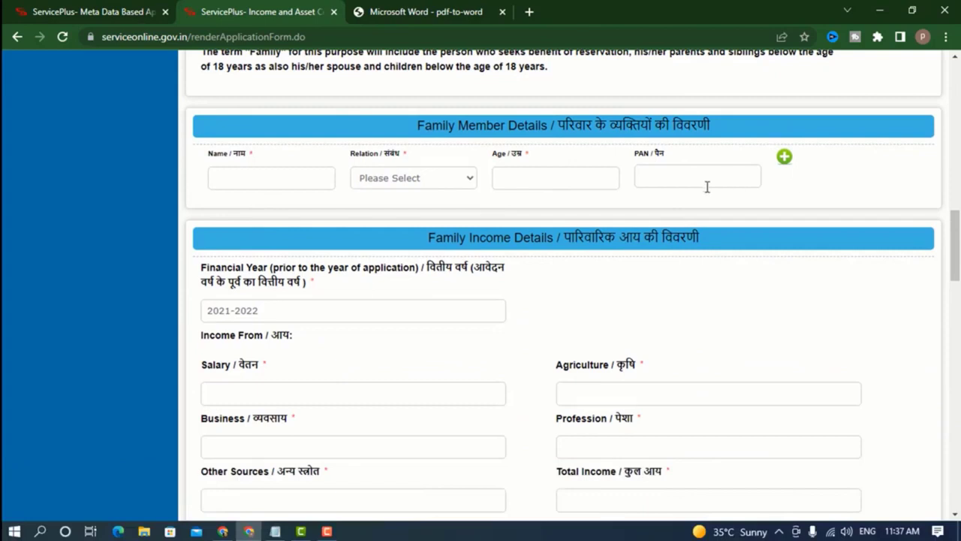
scroll(698, 191, down, 2)
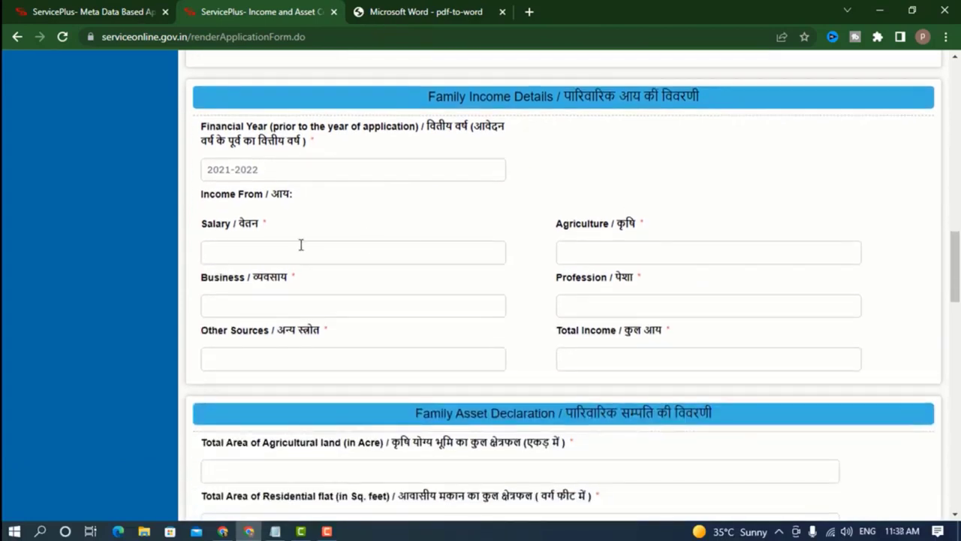
click(298, 256)
click(644, 259)
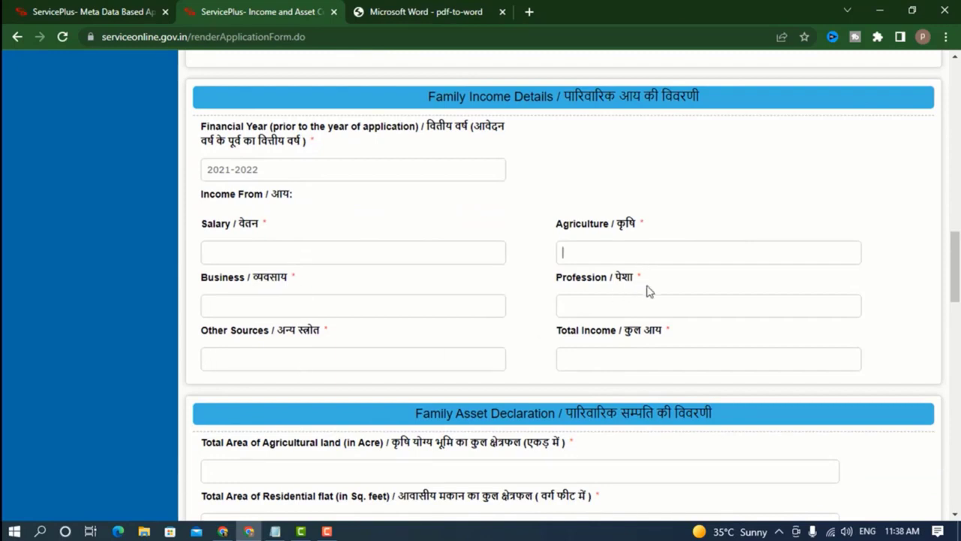
click(648, 363)
Examine the family asset declaration and permanent address fields of the application form
scroll(634, 284, down, 4)
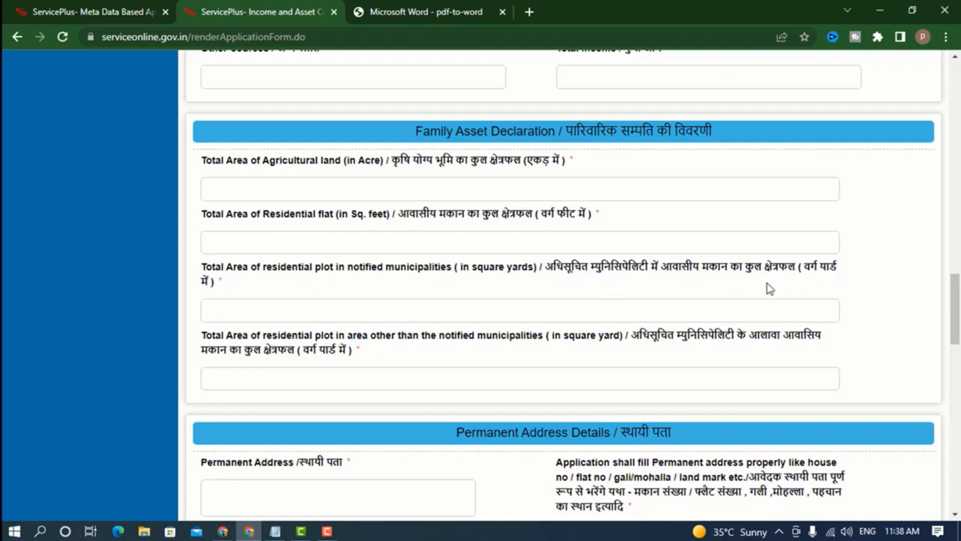
scroll(399, 320, down, 1)
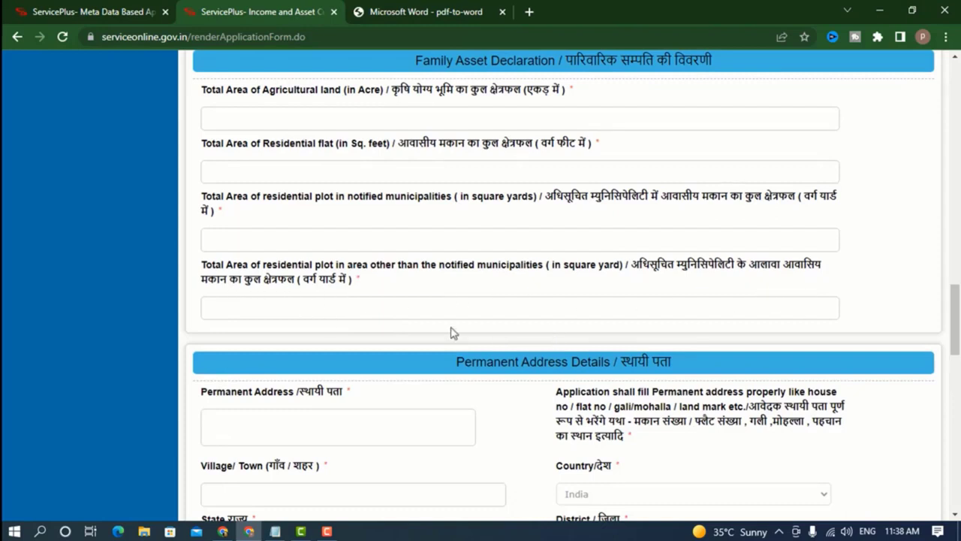
scroll(449, 315, down, 2)
scroll(606, 204, up, 1)
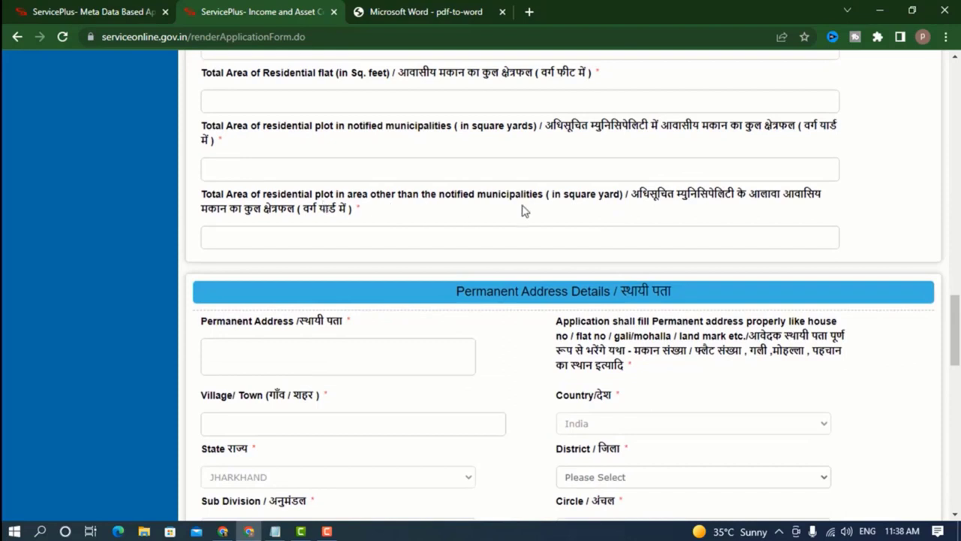
scroll(680, 216, down, 3)
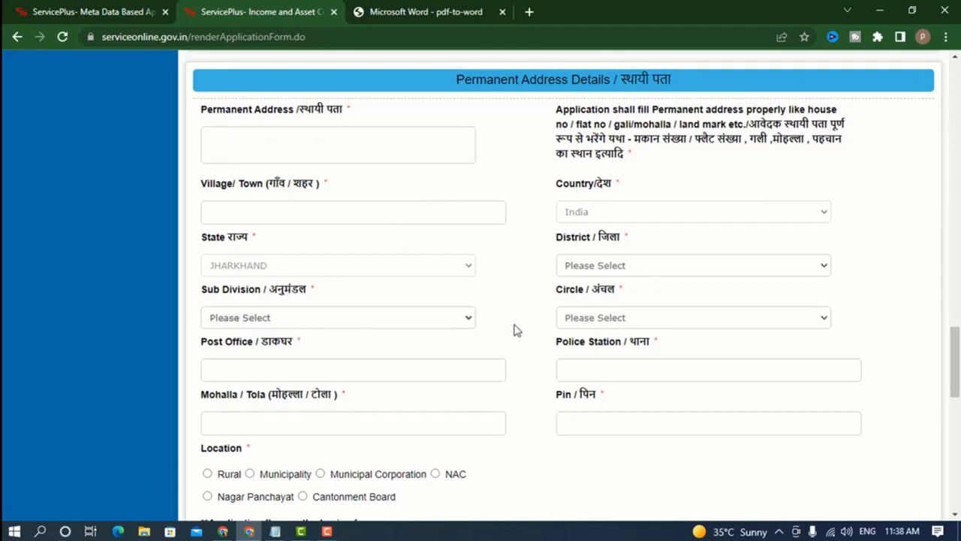
scroll(658, 327, down, 1)
scroll(657, 328, down, 1)
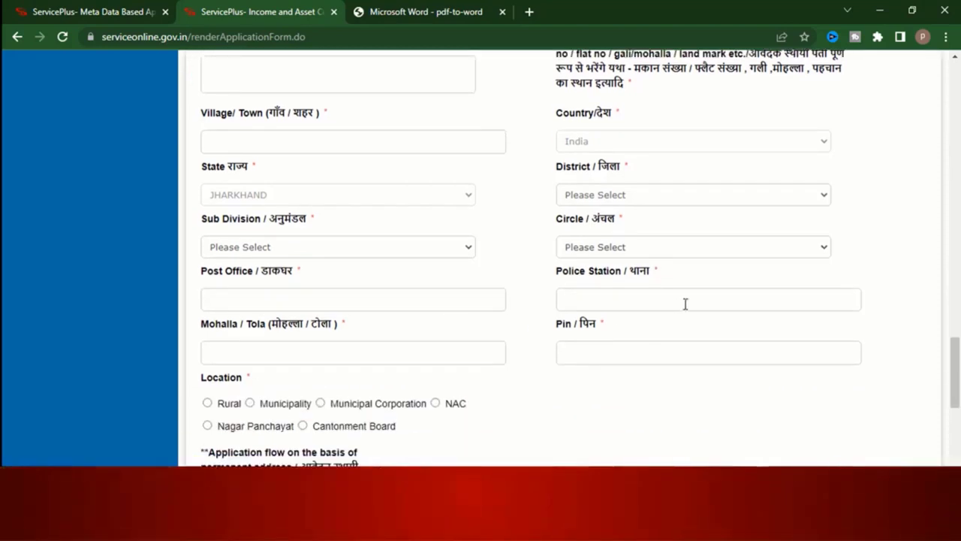